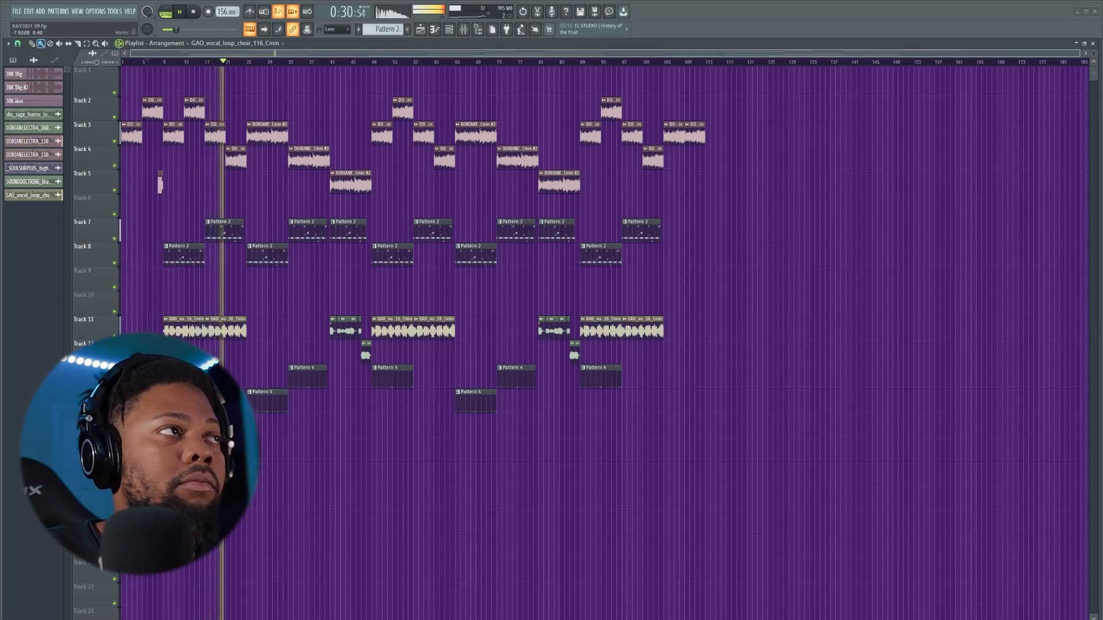
Stop playback and bring up the mixer over the playlist with the channel rack hidden.
{"action": "left_click", "coordinate": [194, 13]}
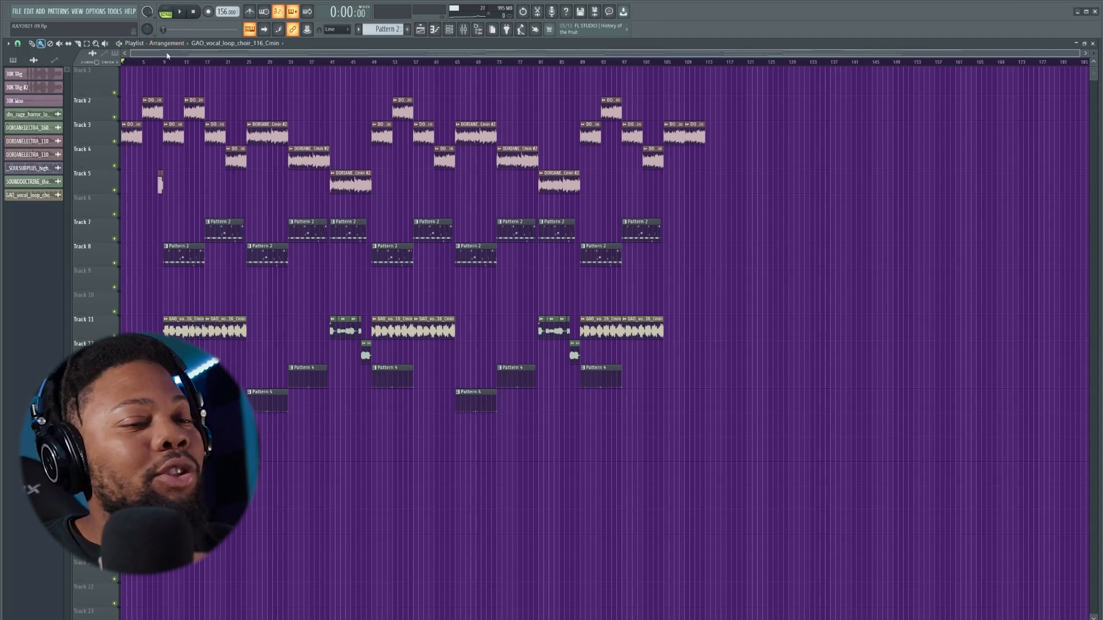
{"action": "left_click", "coordinate": [466, 32]}
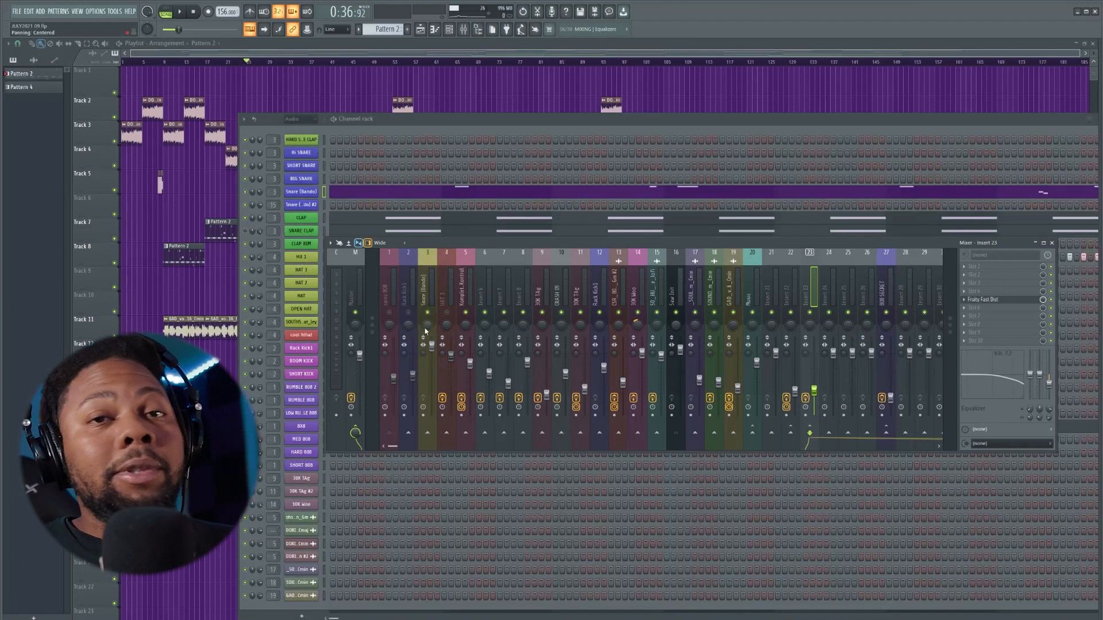
{"action": "key", "text": "F12"}
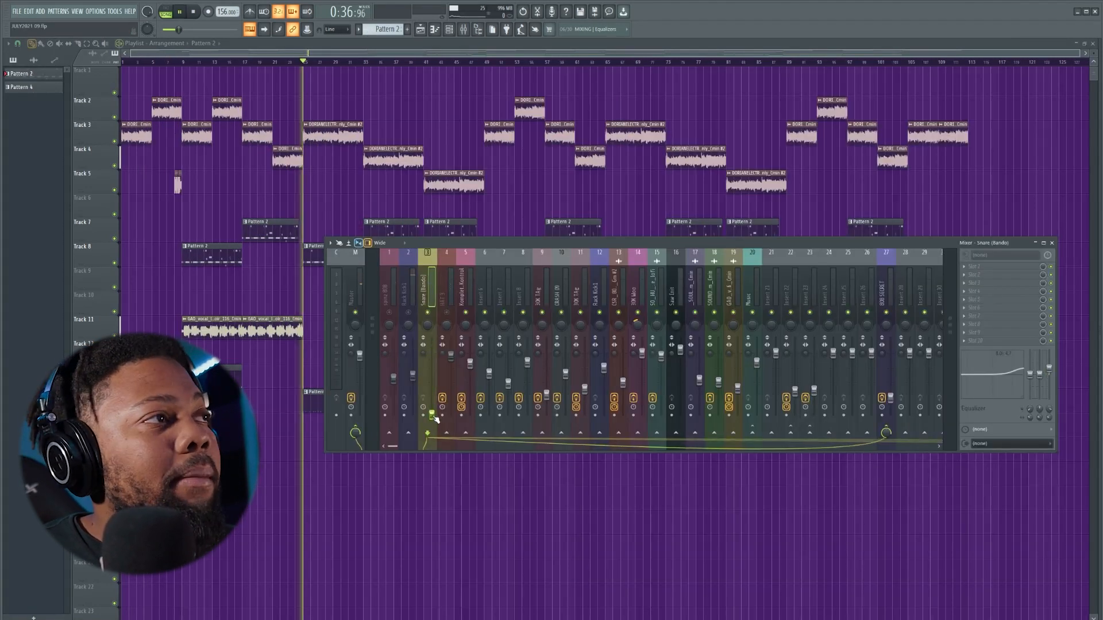
Raise the Snare (Bando) track's fader from near the bottom to balance it against the music during playback.
{"action": "key", "text": "space"}
{"action": "left_click_drag", "start_coordinate": [432, 415], "coordinate": [432, 384]}
{"action": "left_click_drag", "start_coordinate": [506, 463], "coordinate": [506, 402]}
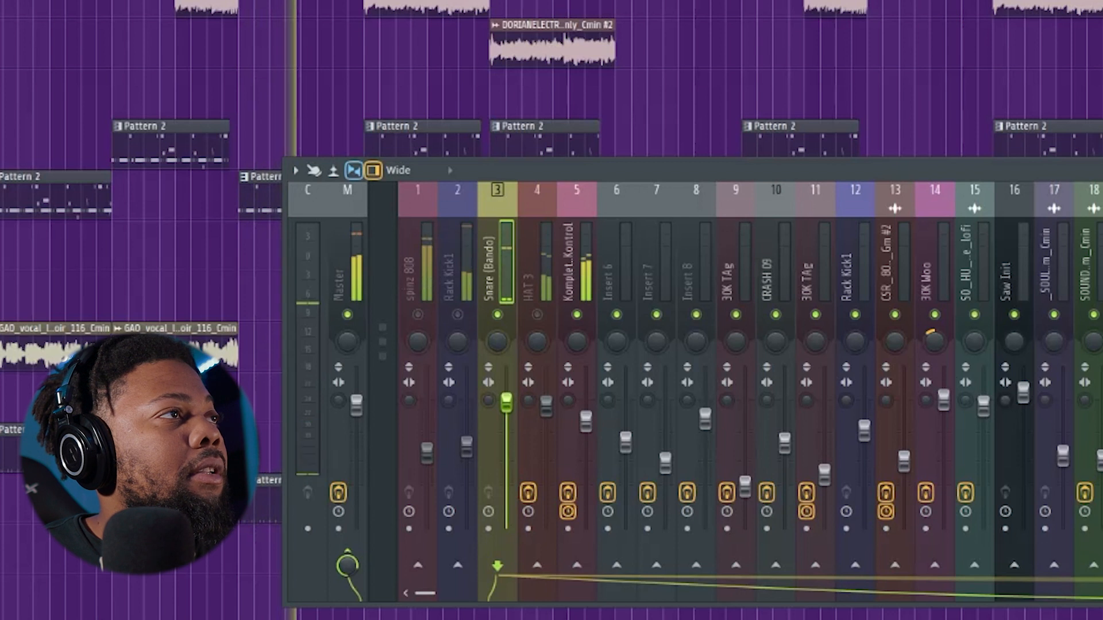
{"action": "left_click_drag", "start_coordinate": [507, 409], "coordinate": [507, 400]}
{"action": "key", "text": "space"}
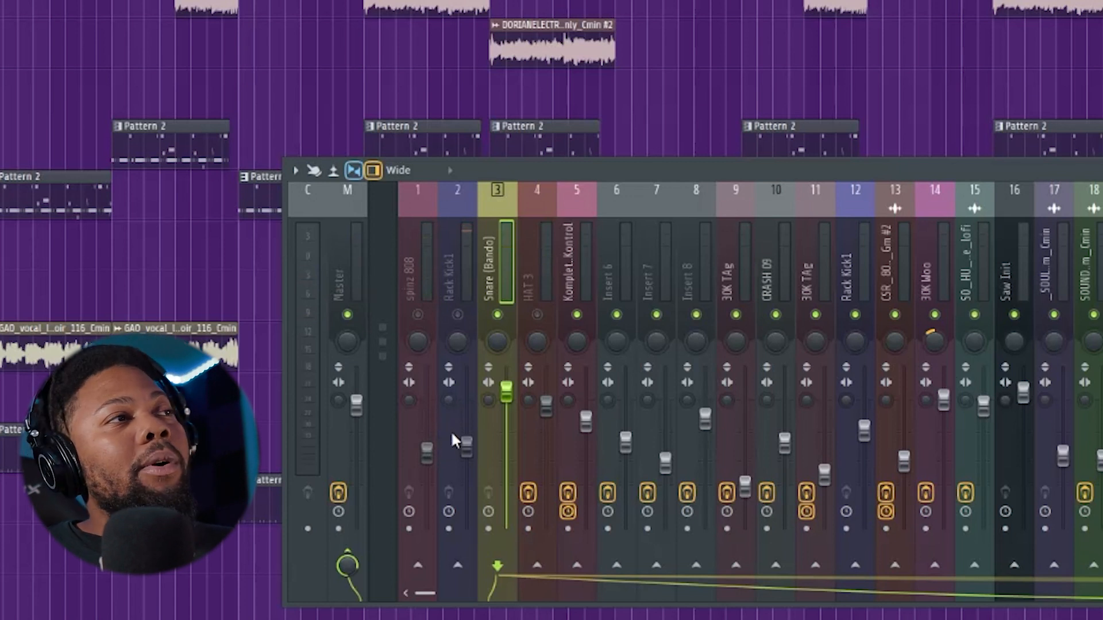
Unmute the HAT 3 mixer track and play the song to judge its level.
{"action": "left_click", "coordinate": [526, 323]}
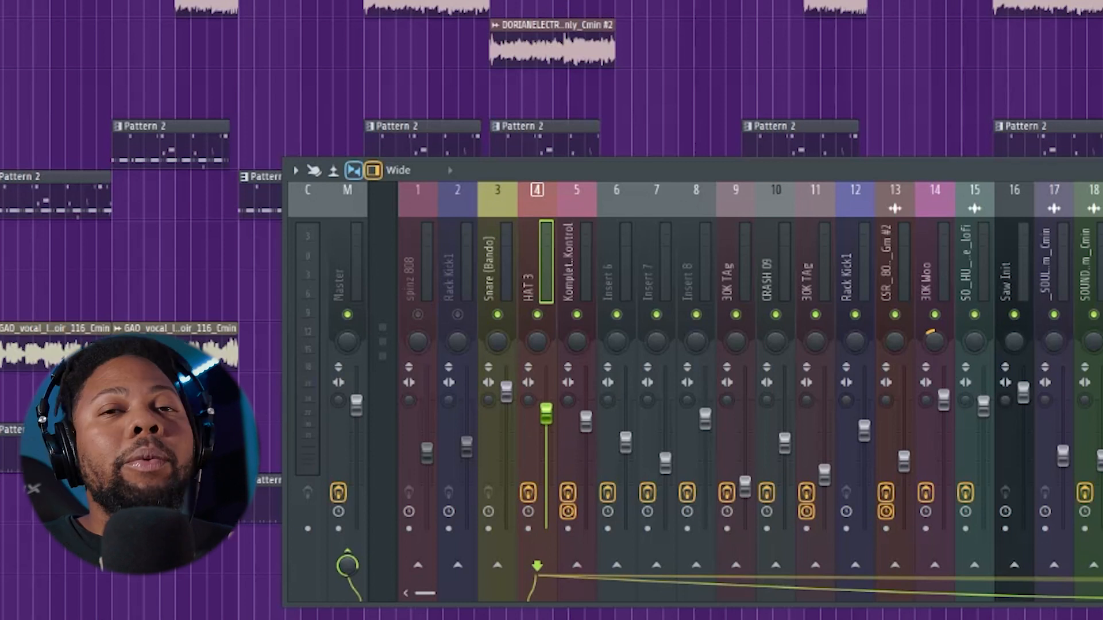
{"action": "key", "text": "space"}
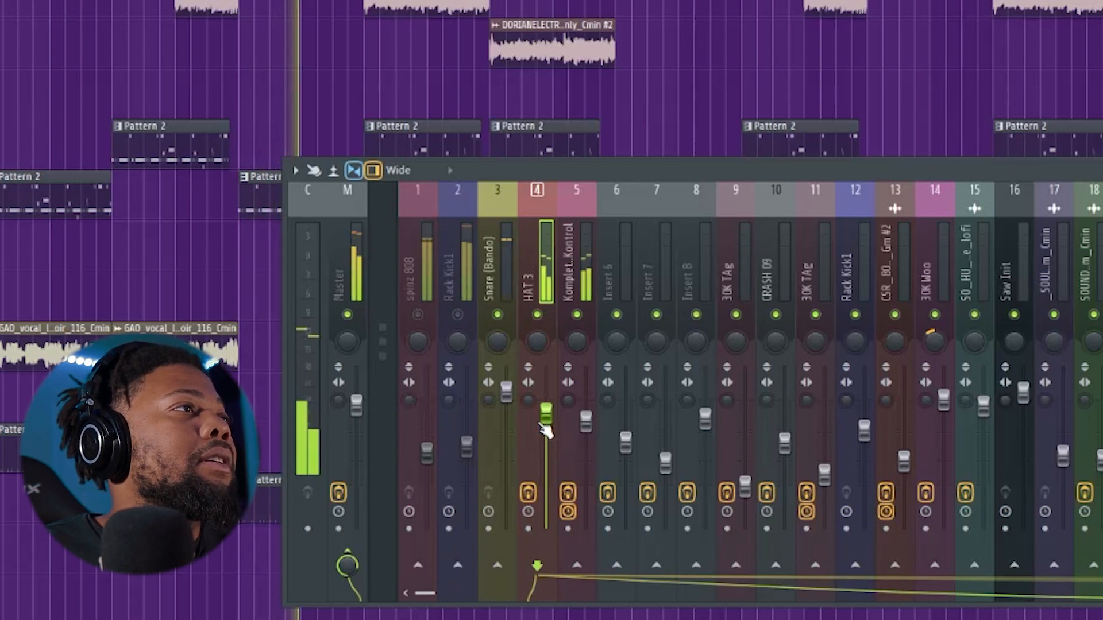
{"action": "key", "text": "space"}
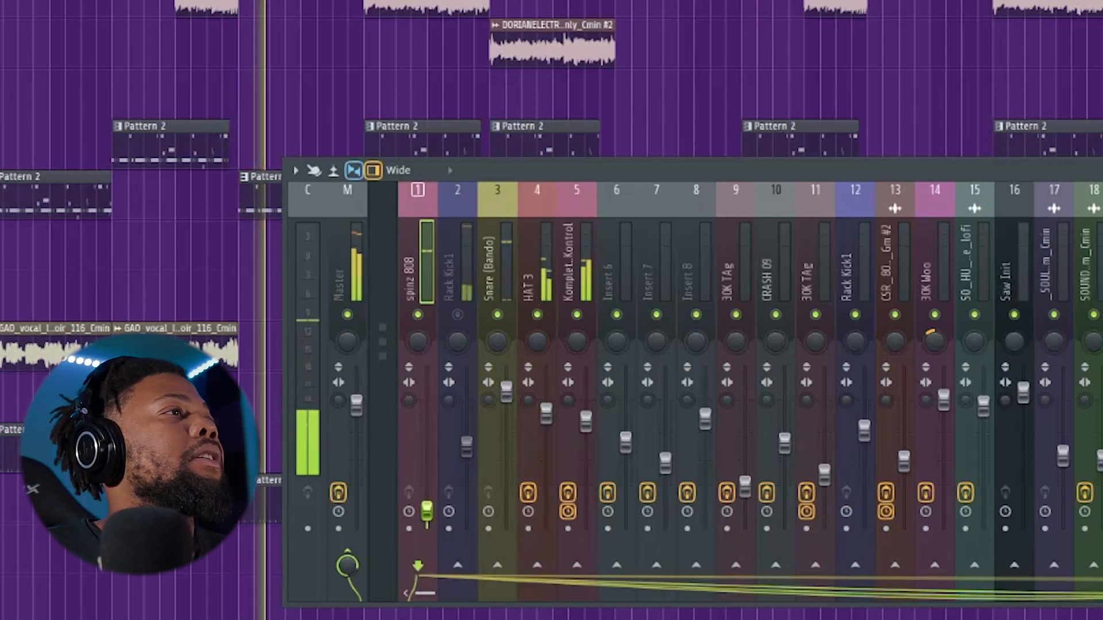
Raise the spinz 808 track's fader from the bottom to balance it with the hats and snare during playback.
{"action": "left_click_drag", "start_coordinate": [427, 512], "coordinate": [427, 459]}
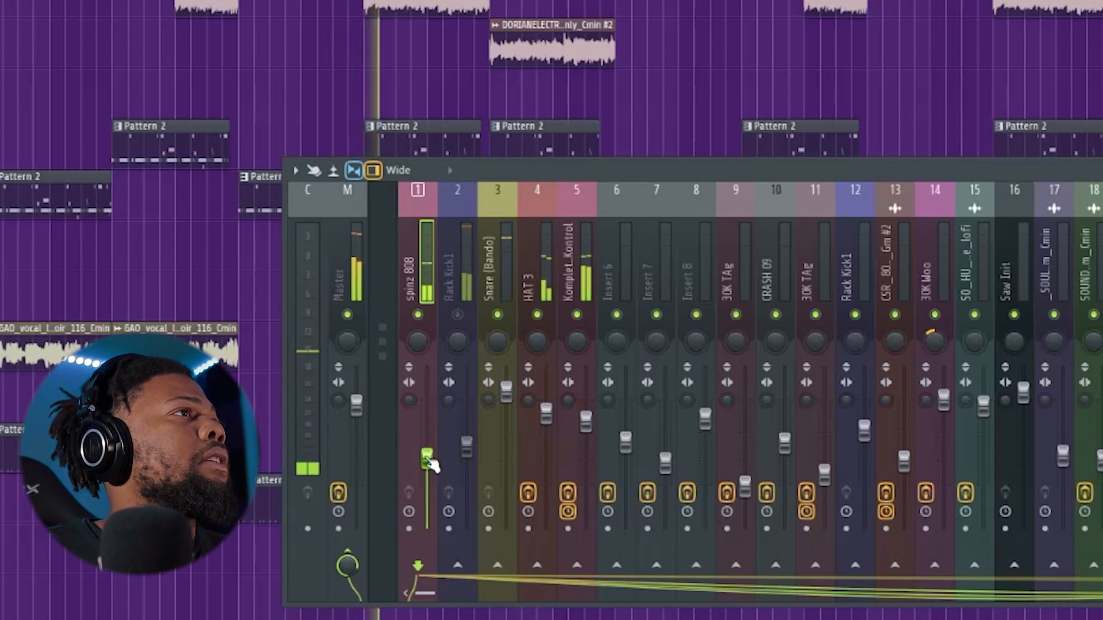
{"action": "key", "text": "space"}
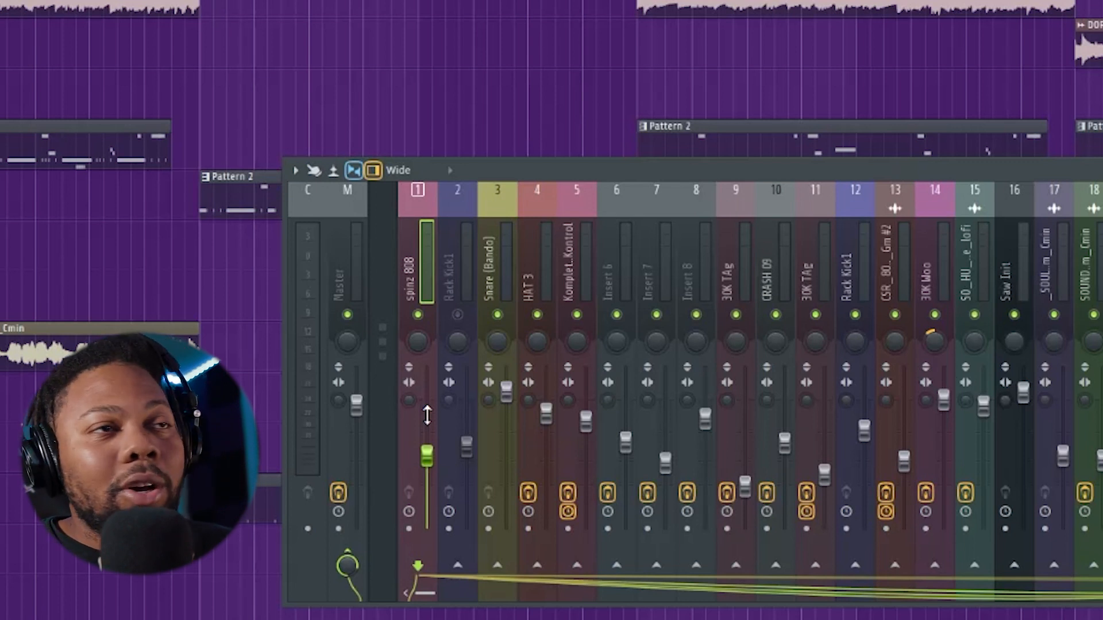
Examine the equalizer settings of the HAT 3 and Snare (Bando) mixer tracks.
{"action": "left_click", "coordinate": [553, 292]}
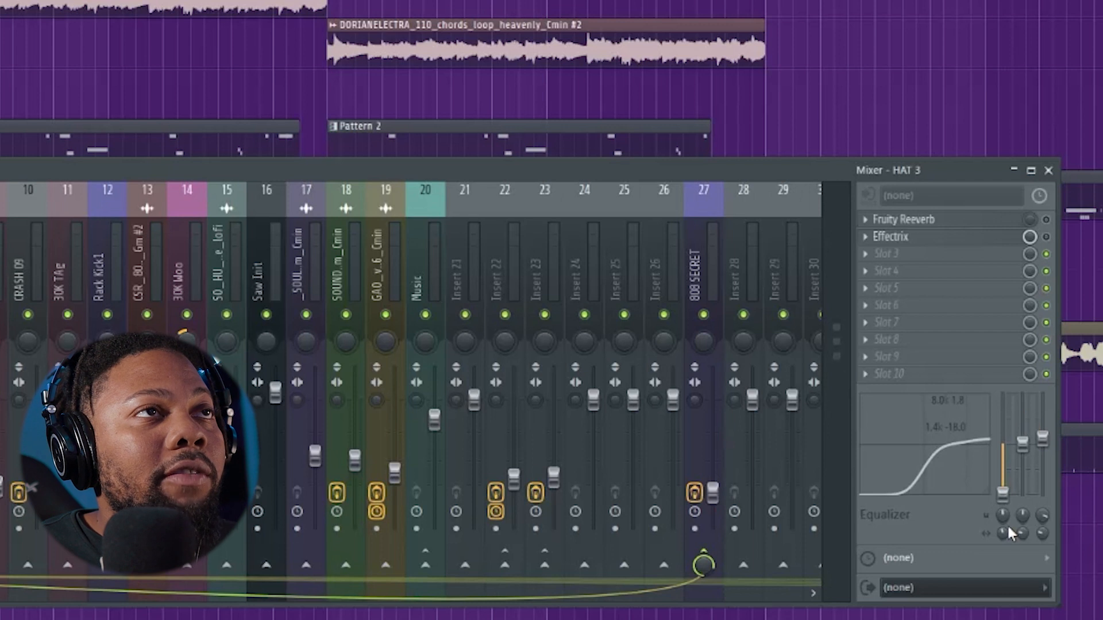
{"action": "left_click", "coordinate": [1, 292]}
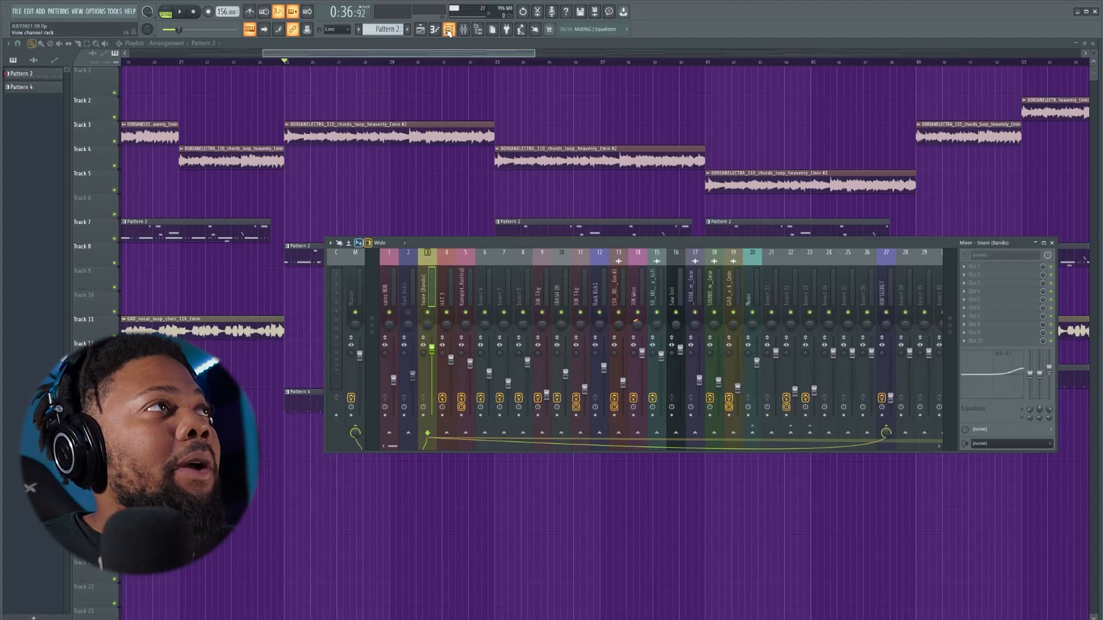
Open the Hit 1 channel's sampler settings from the channel rack and examine its precomputed effects.
{"action": "left_click", "coordinate": [449, 32]}
{"action": "left_click", "coordinate": [301, 258]}
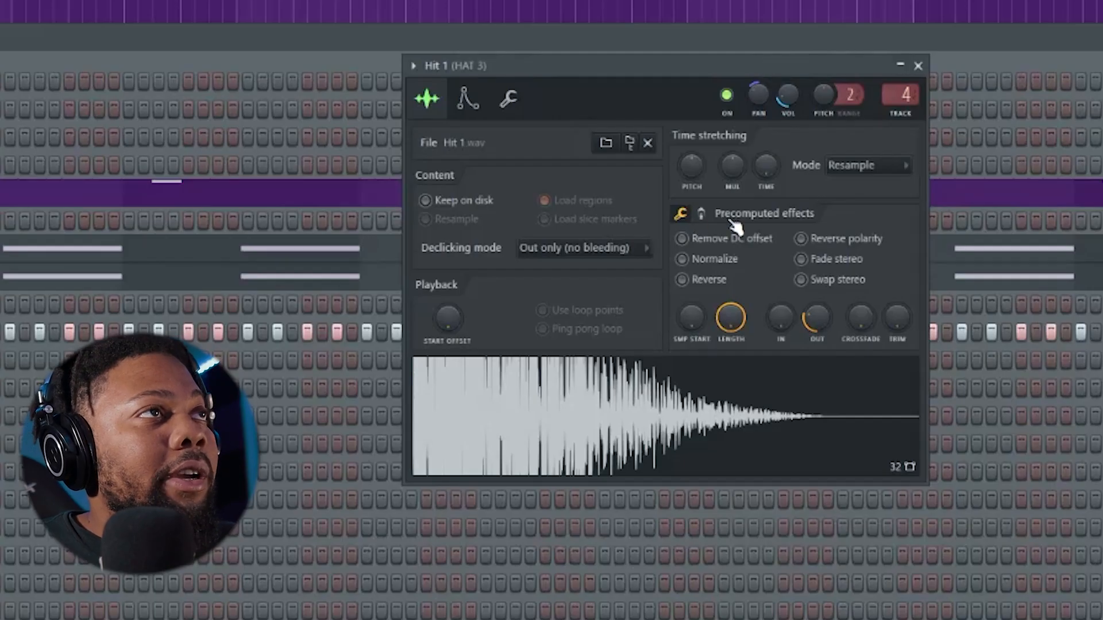
{"action": "left_click", "coordinate": [702, 213]}
{"action": "mouse_move", "coordinate": [732, 255]}
{"action": "left_mouse_down"}
{"action": "mouse_move", "coordinate": [732, 298]}
{"action": "mouse_move", "coordinate": [732, 275]}
{"action": "left_mouse_up"}
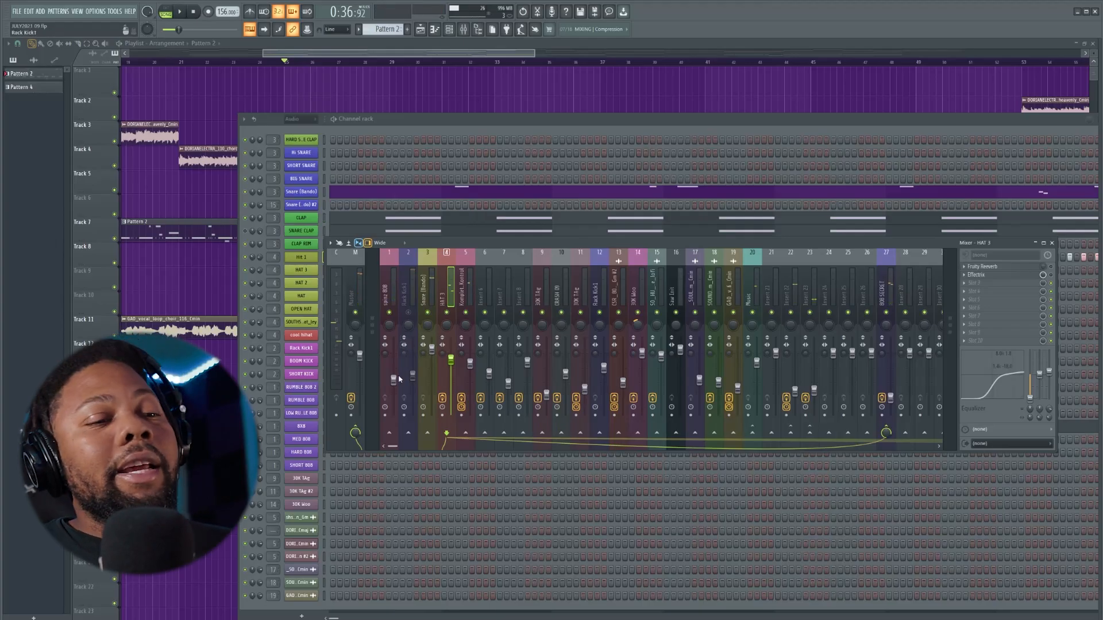
Unmute the Rack Kick1 mixer track.
{"action": "left_click", "coordinate": [413, 315]}
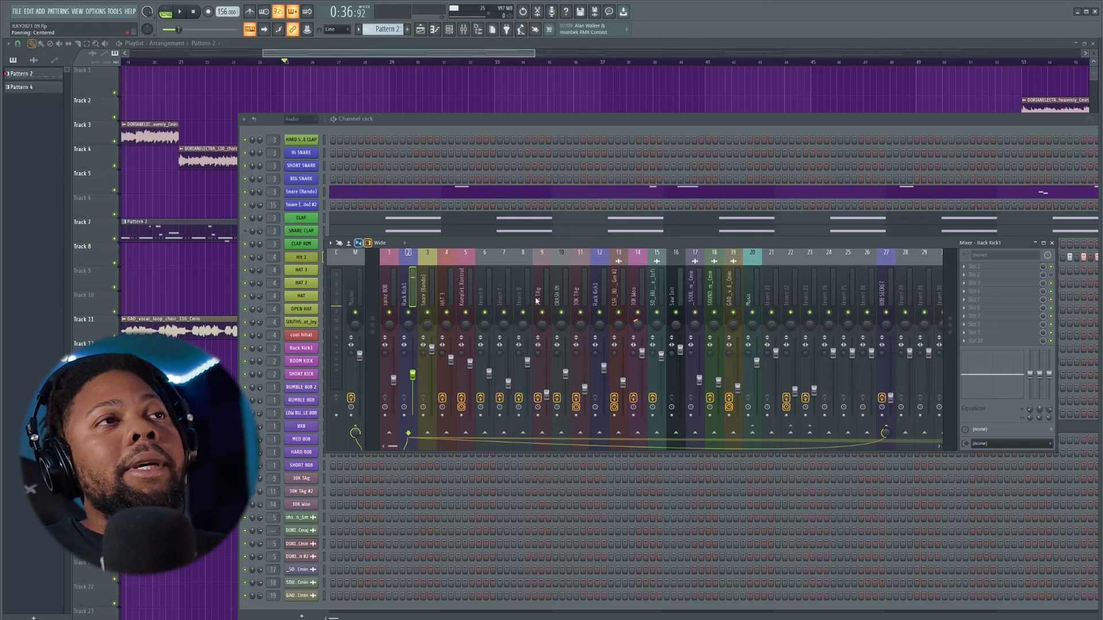
{"action": "left_click", "coordinate": [447, 351]}
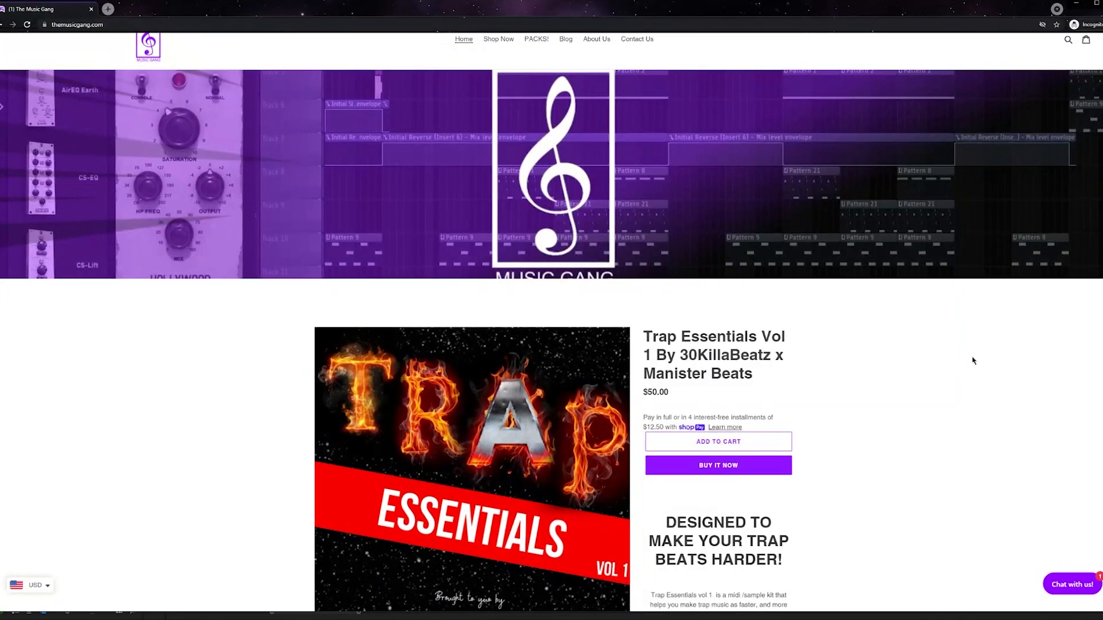
Look through The Music Gang website's home page, blog posts and Free LOOP Kit 2020 product page.
{"action": "scroll", "coordinate": [1073, 282], "scroll_direction": "down", "scroll_amount": 15}
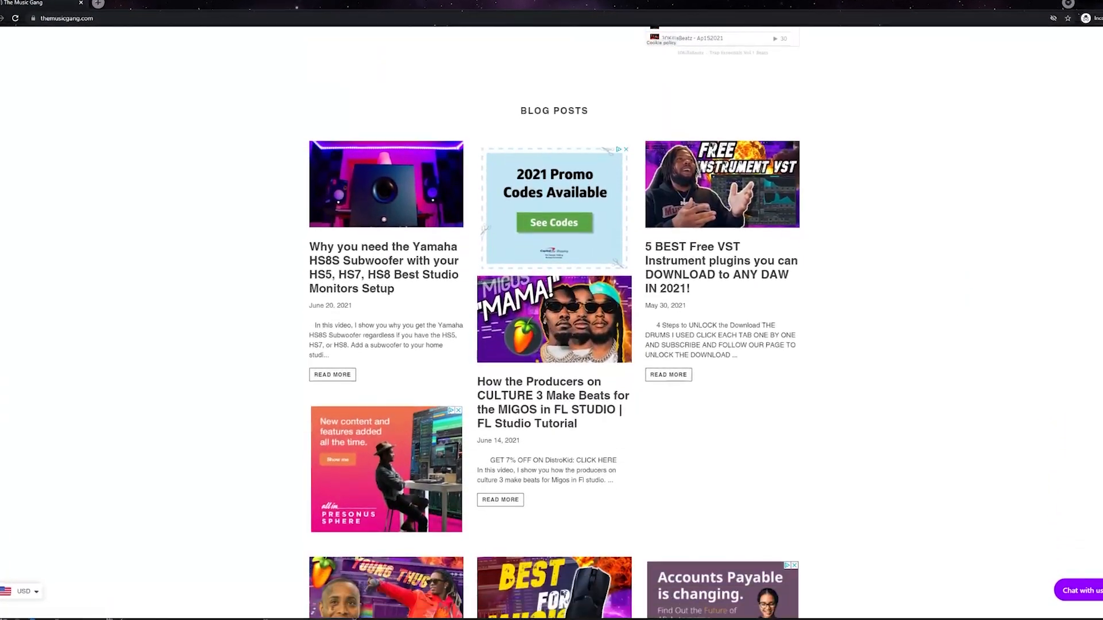
{"action": "scroll", "coordinate": [551, 310], "scroll_direction": "down", "scroll_amount": 1}
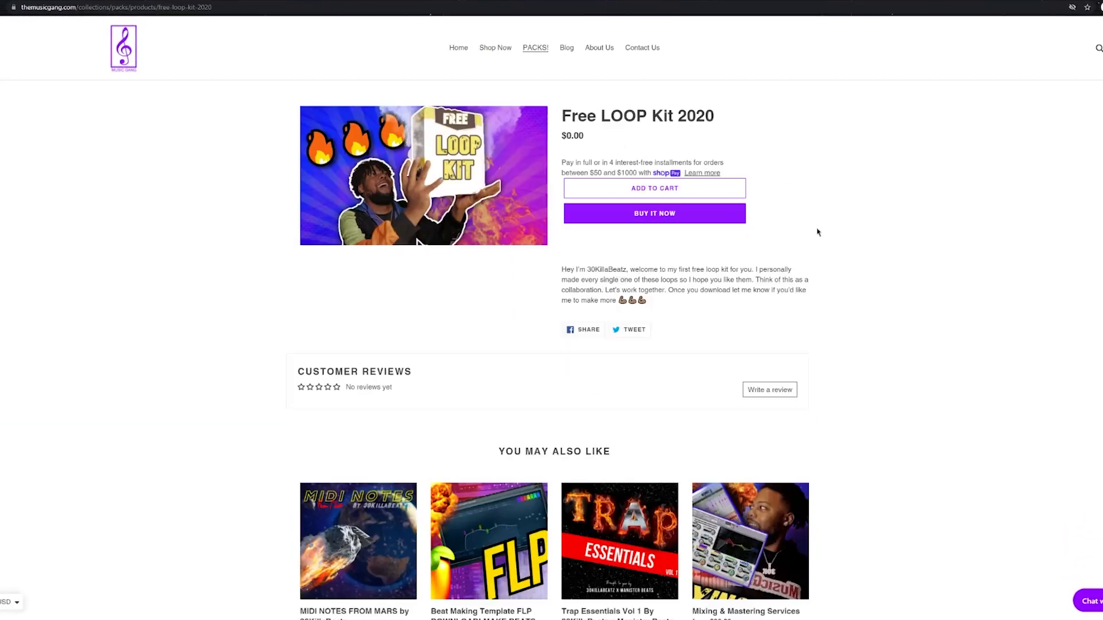
{"action": "scroll", "coordinate": [818, 230], "scroll_direction": "down", "scroll_amount": 2}
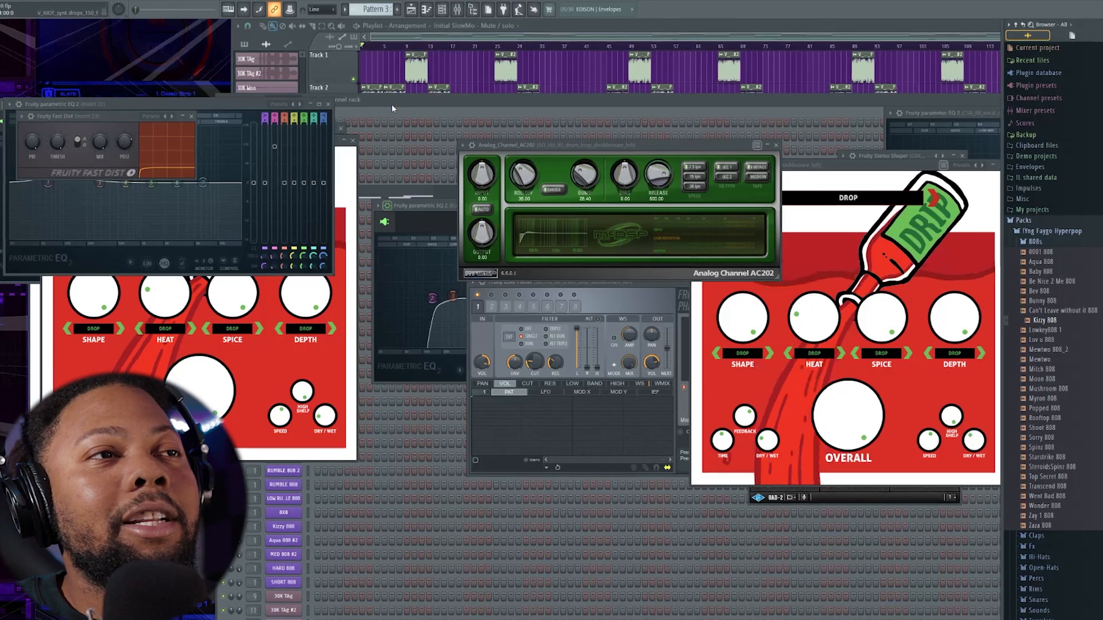
Stop playback of the second project and select the Music track in the mixer.
{"action": "left_click", "coordinate": [394, 37]}
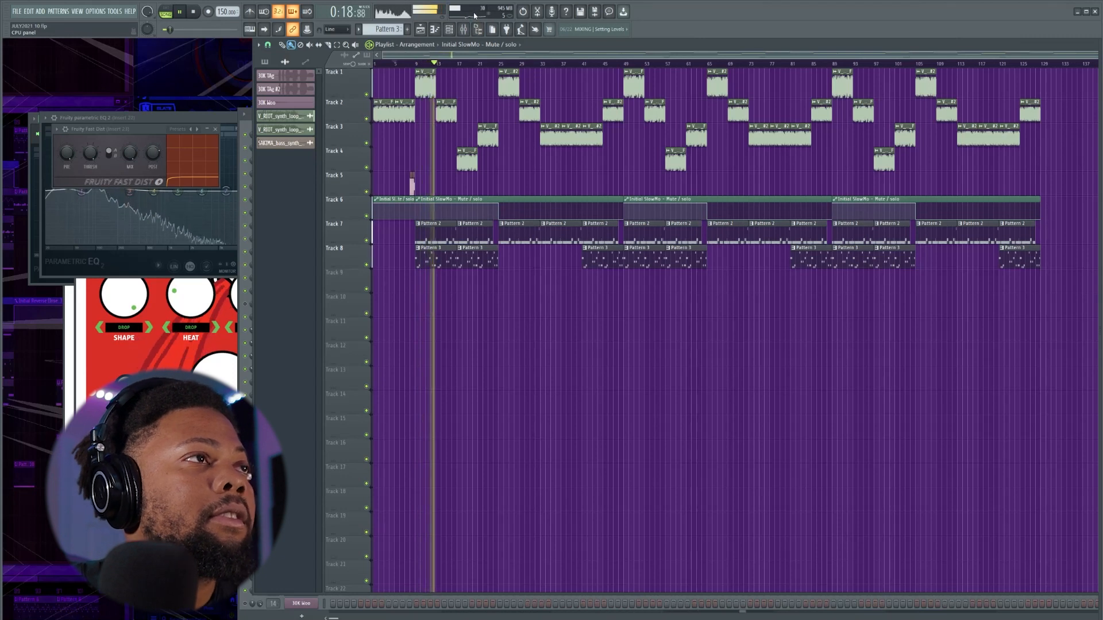
{"action": "key", "text": "space"}
{"action": "key", "text": "F9"}
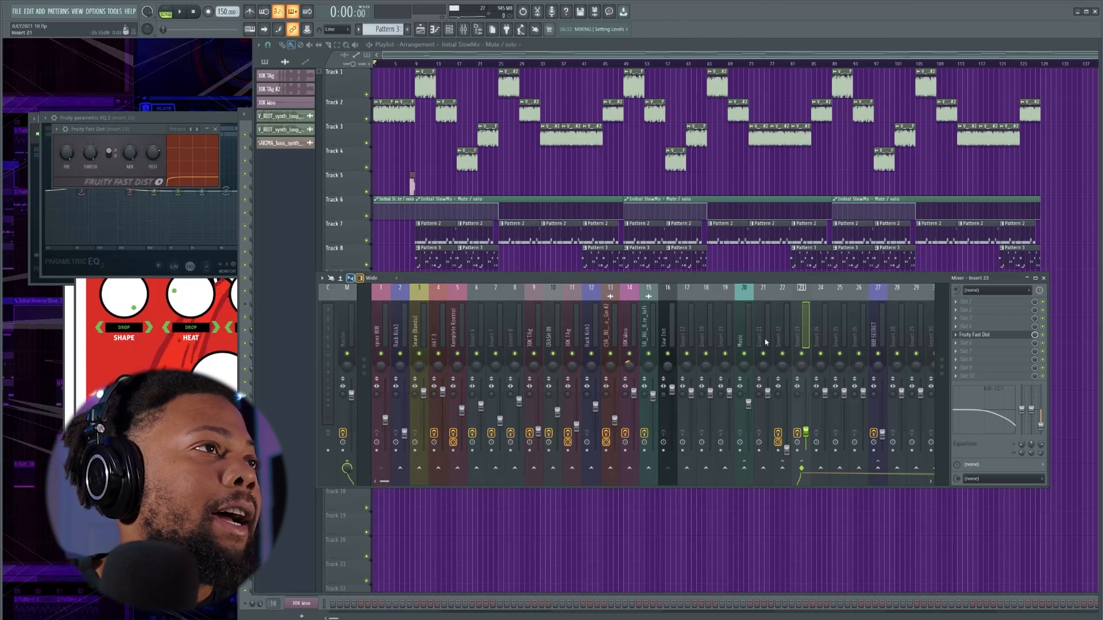
{"action": "left_click", "coordinate": [742, 334]}
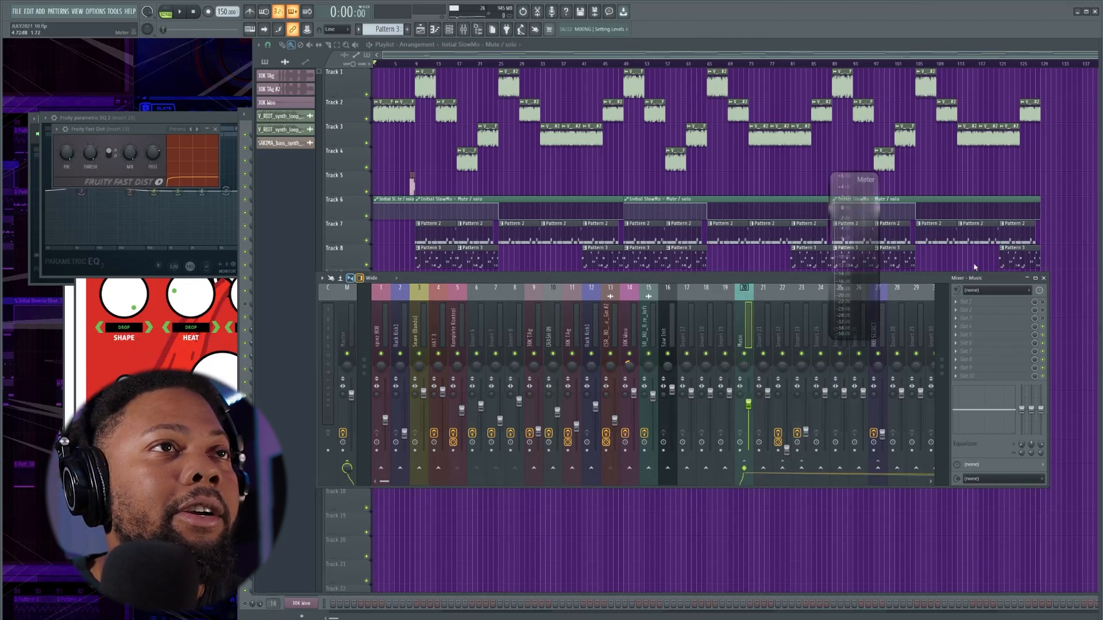
Place the floating level meter beside the end of the arrangement, clear of the mixer.
{"action": "left_click_drag", "start_coordinate": [892, 238], "coordinate": [939, 313]}
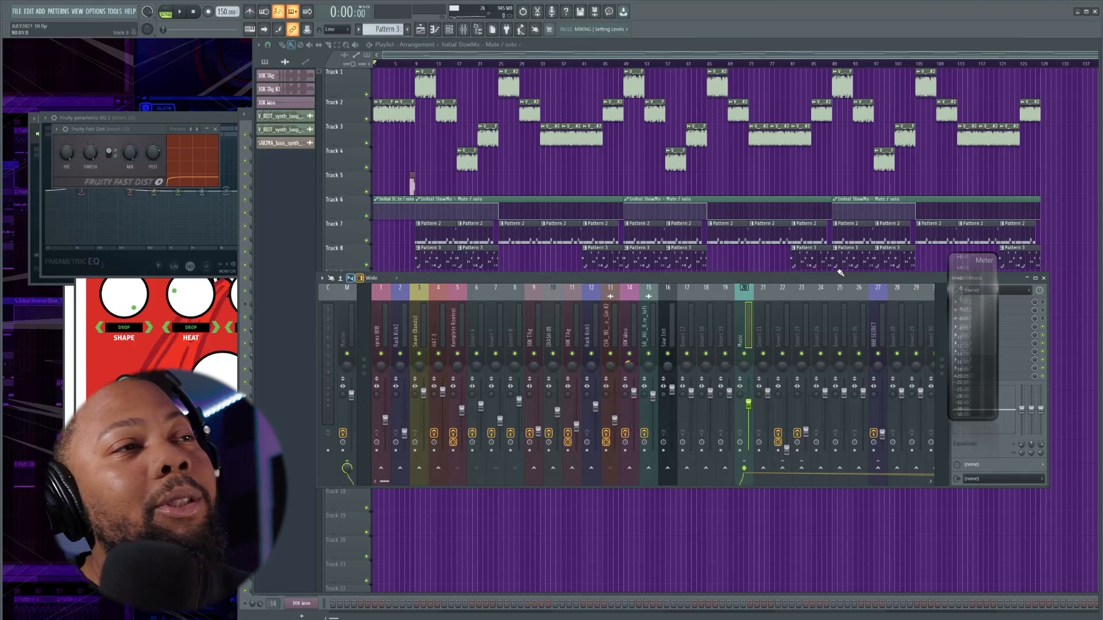
{"action": "left_click_drag", "start_coordinate": [968, 260], "coordinate": [1060, 108]}
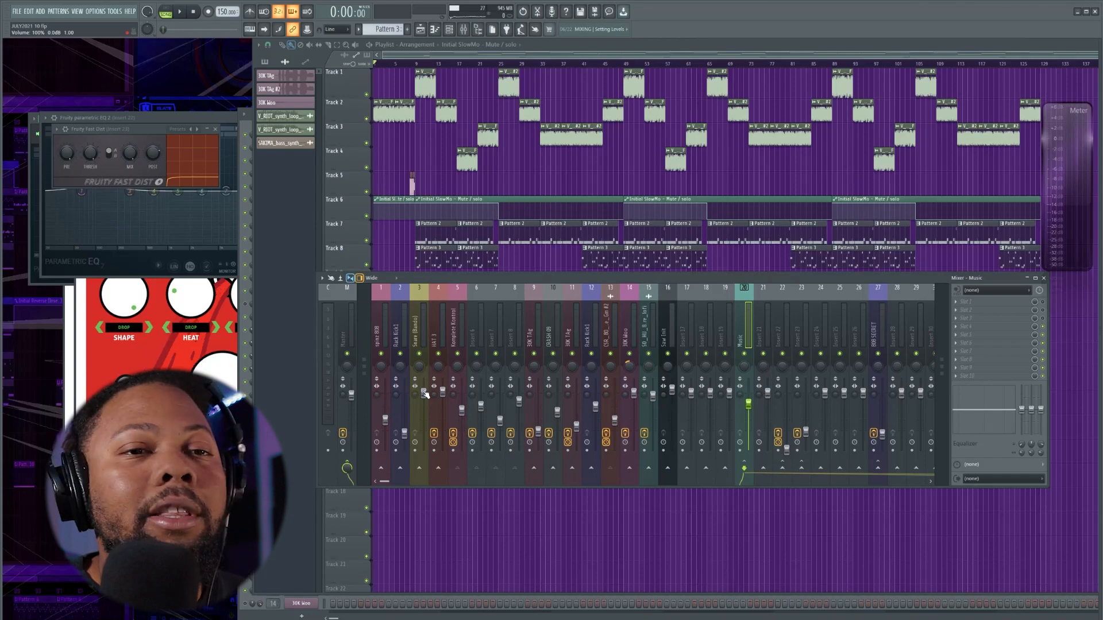
Pull the spinz 808 track's fader to the bottom and bring it back up to a balanced level during playback.
{"action": "left_click_drag", "start_coordinate": [385, 420], "coordinate": [390, 456]}
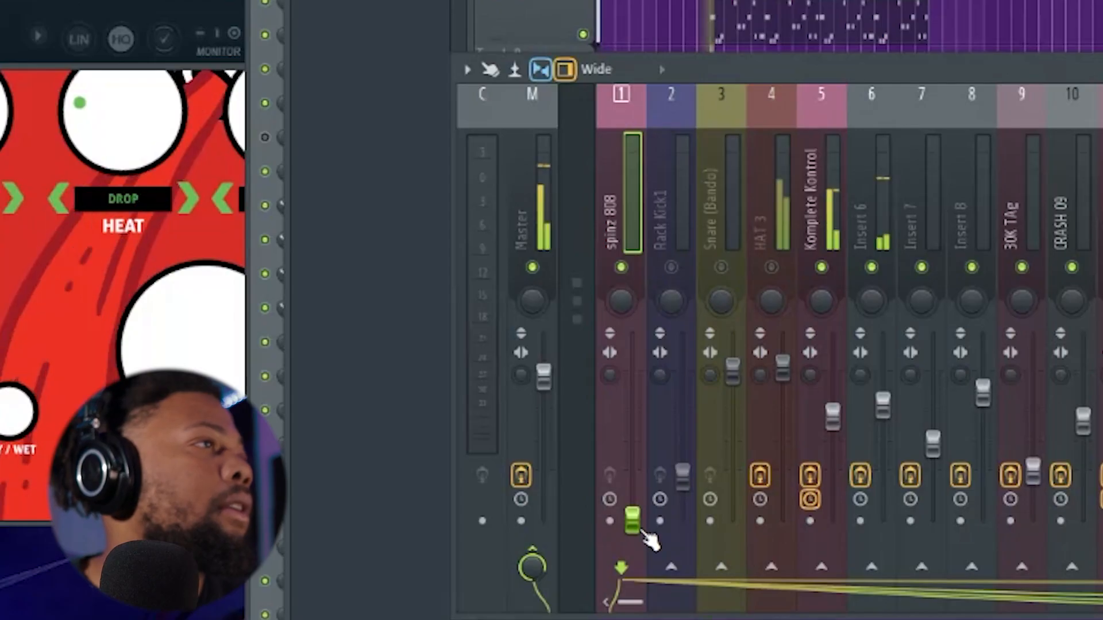
{"action": "left_click_drag", "start_coordinate": [649, 540], "coordinate": [633, 462]}
{"action": "key", "text": "space"}
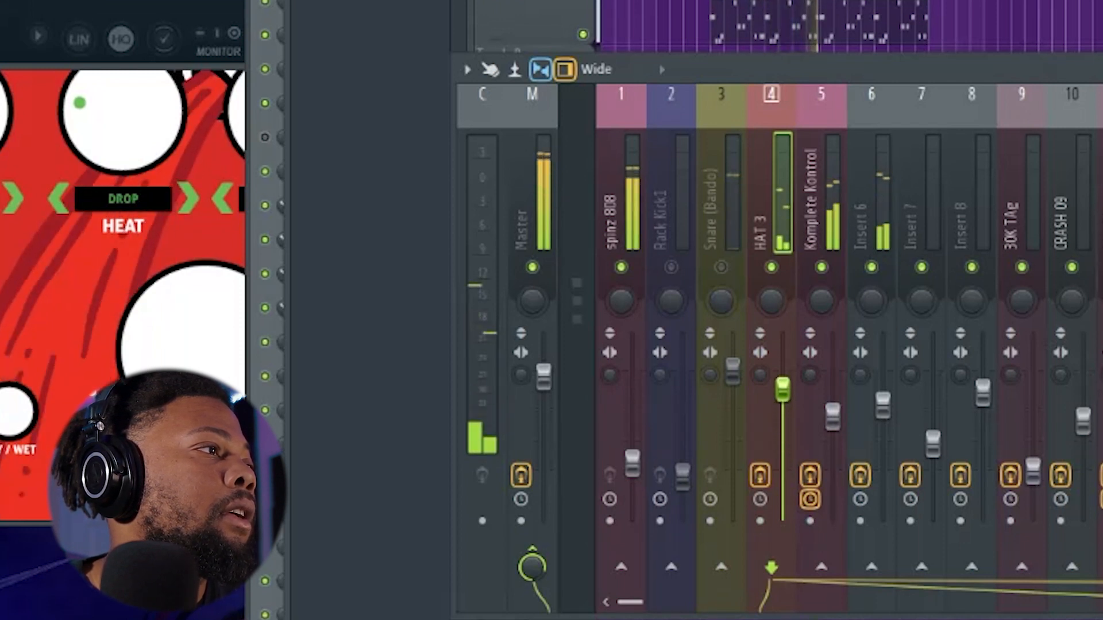
Lower the HAT 3 track's fader slightly and set the Snare (Bando) track's volume to about 95% during playback.
{"action": "left_click_drag", "start_coordinate": [783, 397], "coordinate": [782, 414]}
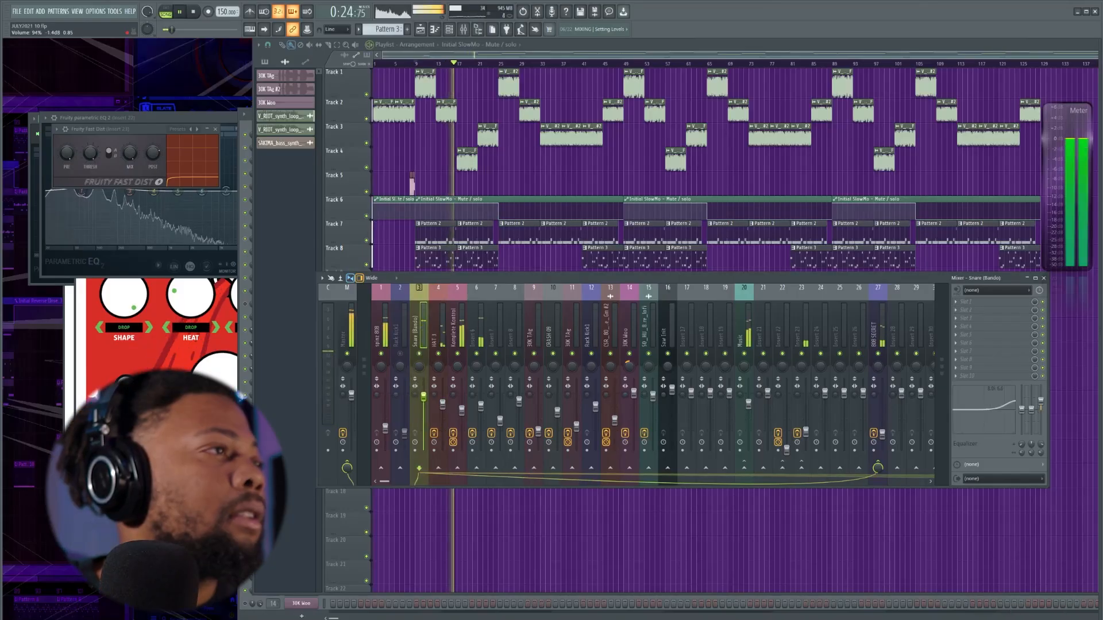
{"action": "left_click_drag", "start_coordinate": [424, 398], "coordinate": [424, 396]}
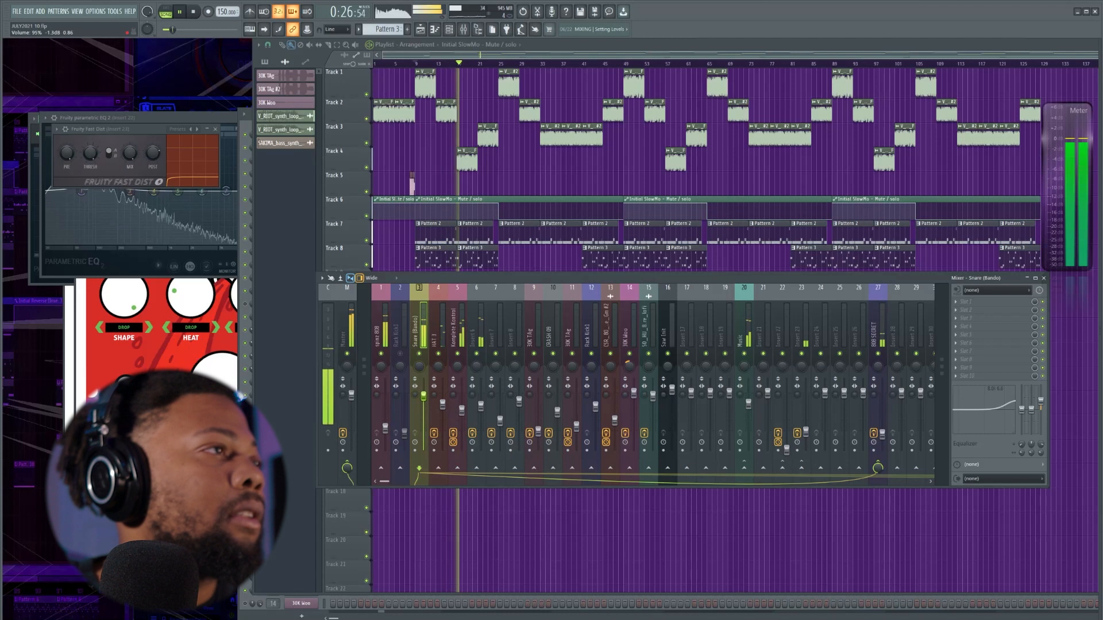
{"action": "left_click_drag", "start_coordinate": [425, 397], "coordinate": [424, 396]}
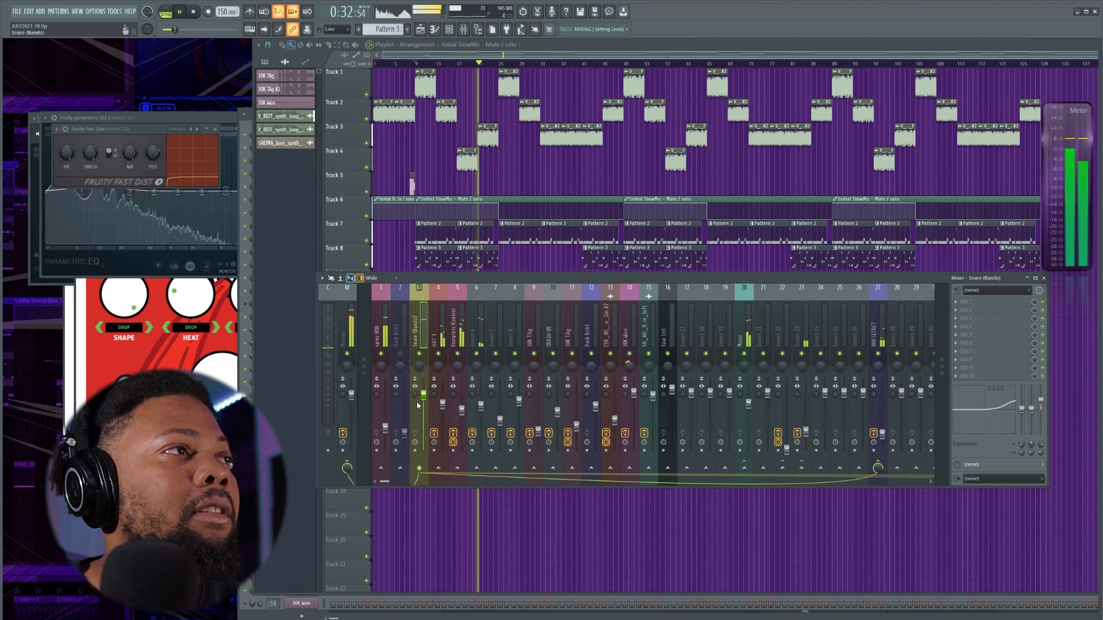
{"action": "key", "text": "space"}
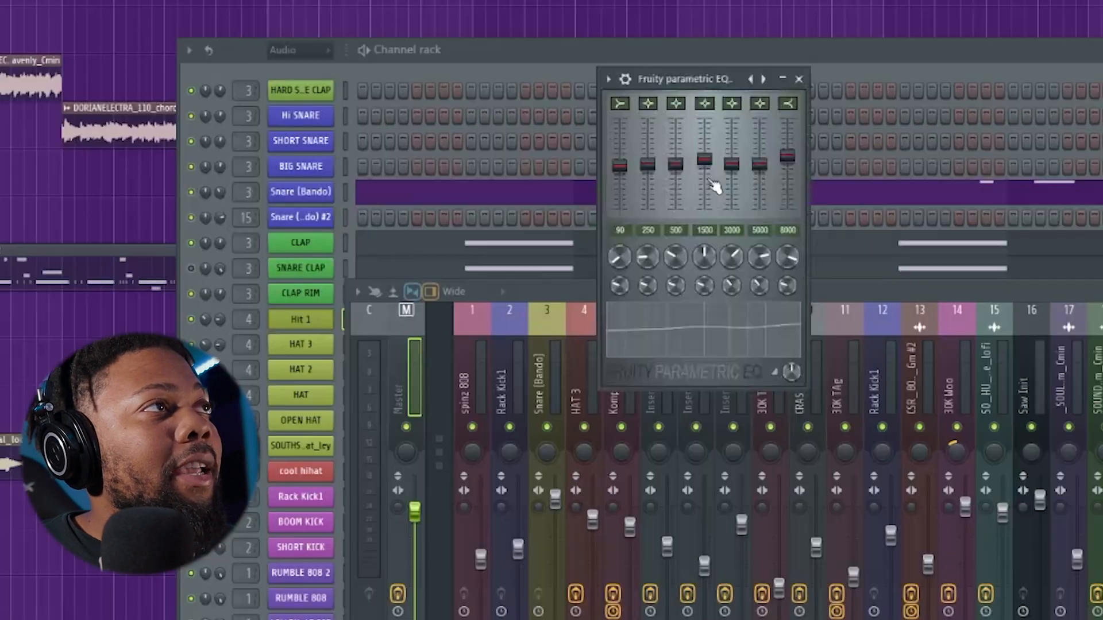
{"action": "left_click_drag", "start_coordinate": [716, 184], "coordinate": [721, 149]}
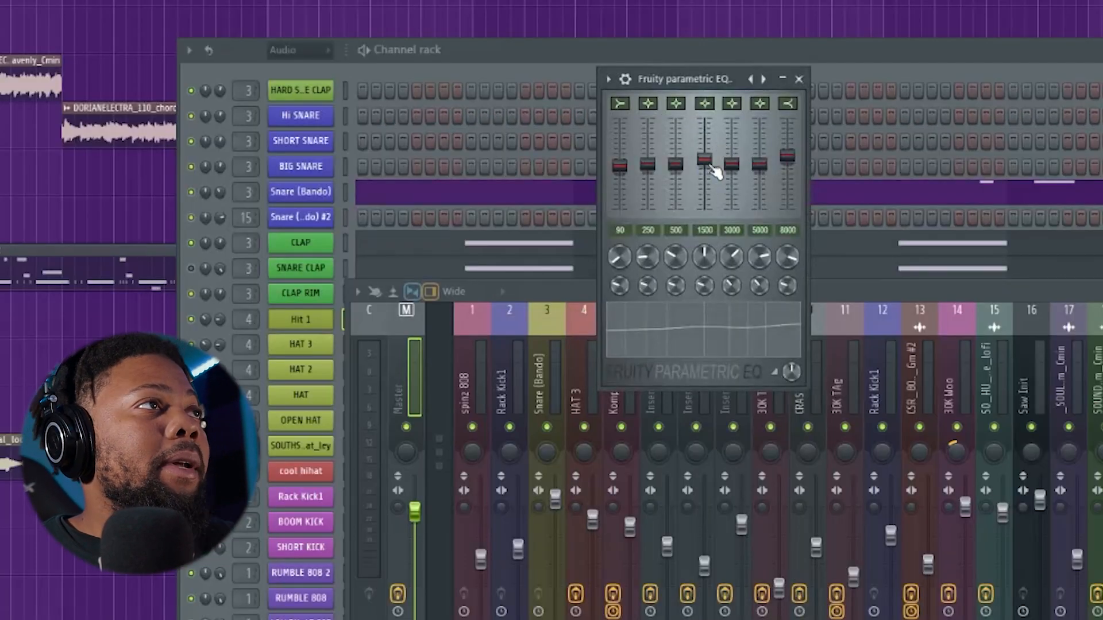